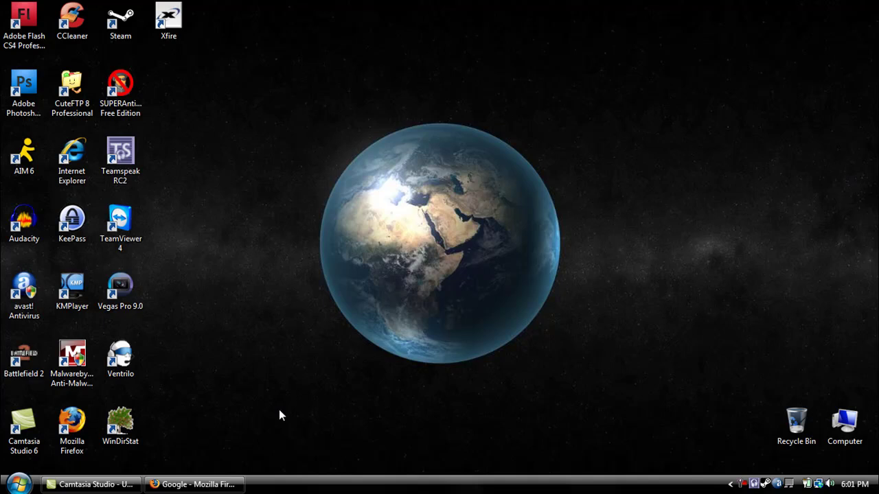
Restore the Firefox window from the taskbar so it shows the Google home page
{"action": "left_click", "coordinate": [208, 485]}
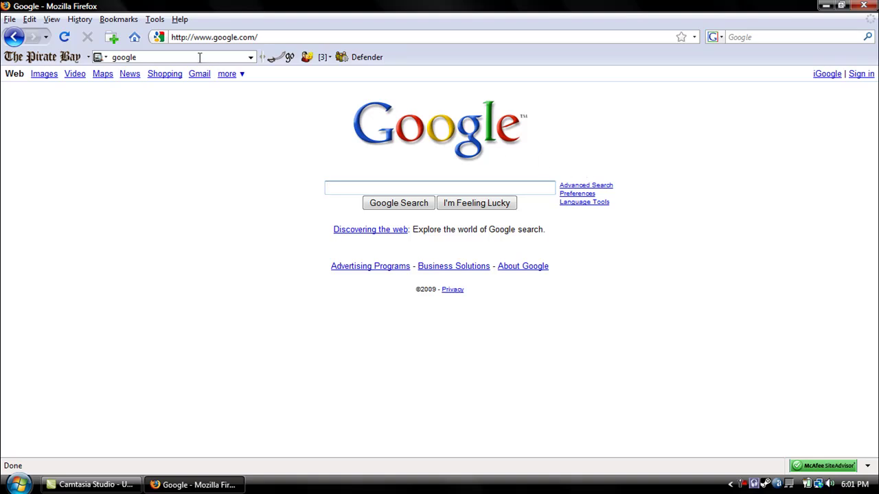
Go to igoogle from the browser's address bar
{"action": "left_click", "coordinate": [226, 36]}
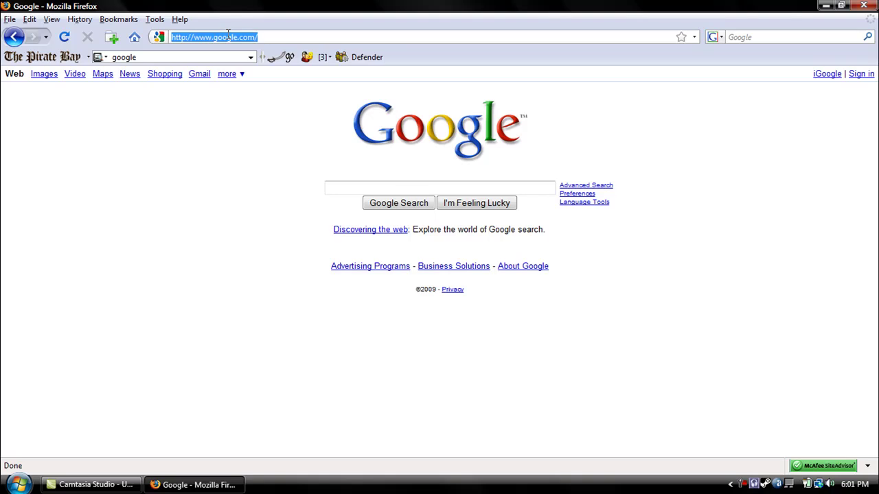
{"action": "key", "text": "BackSpace"}
{"action": "type", "text": "igoogle"}
{"action": "key", "text": "Return"}
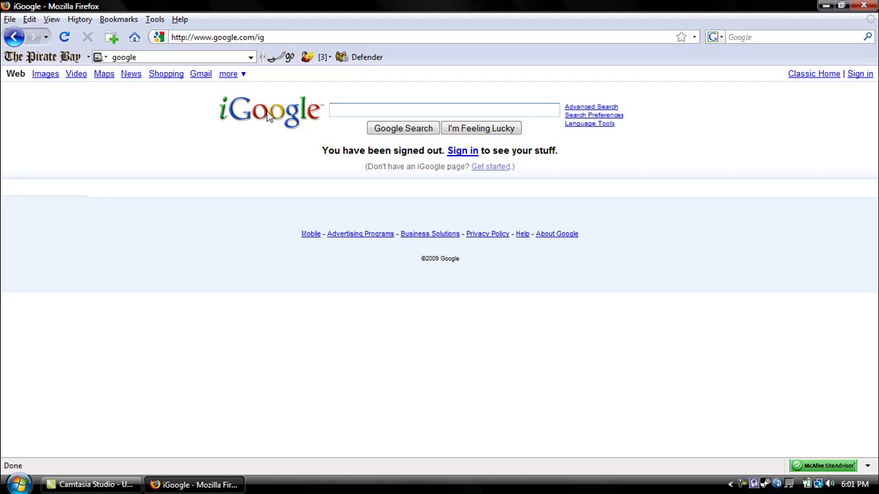
Sign in to iGoogle with the account e-mail and password
{"action": "left_click", "coordinate": [460, 151]}
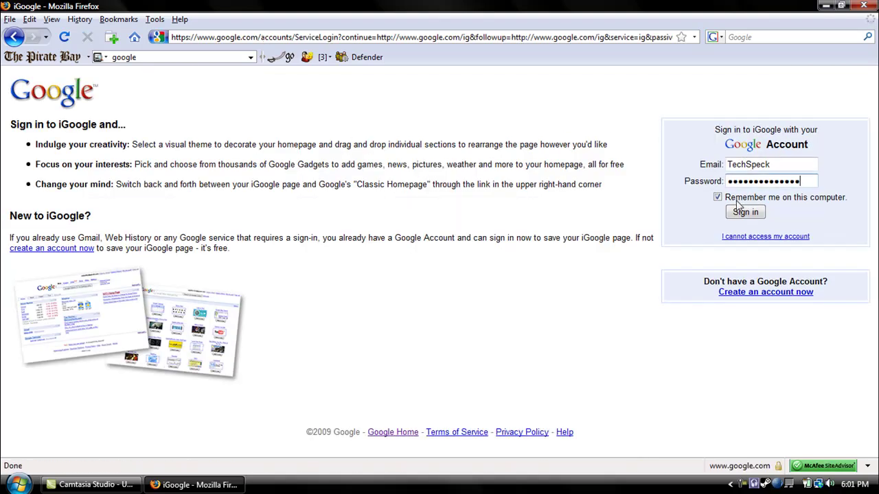
{"action": "double_click", "coordinate": [793, 166]}
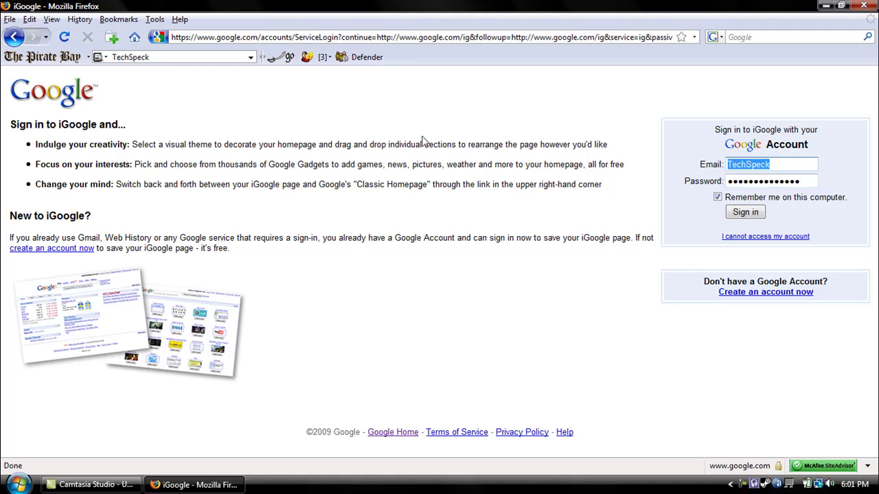
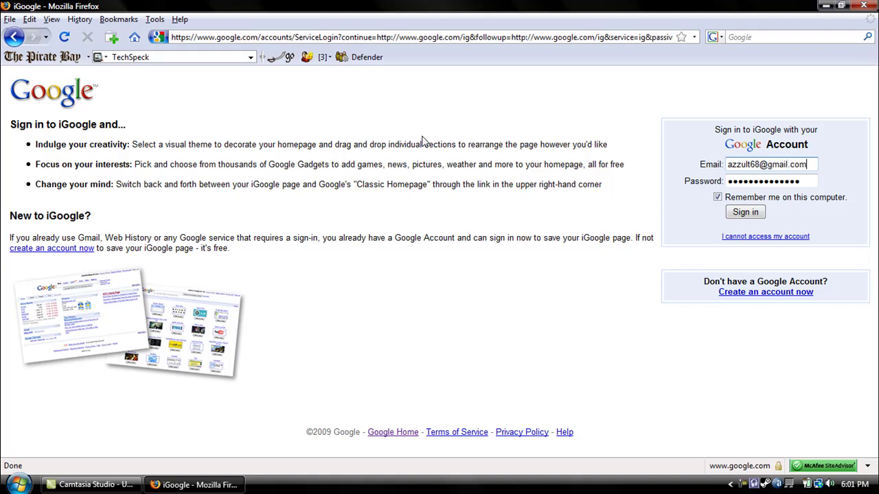
{"action": "key", "text": "Tab"}
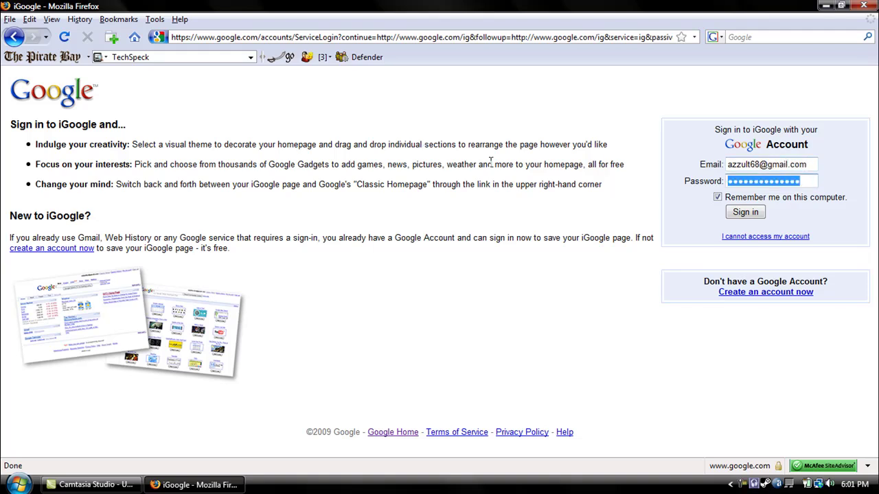
{"action": "type", "text": "a"}
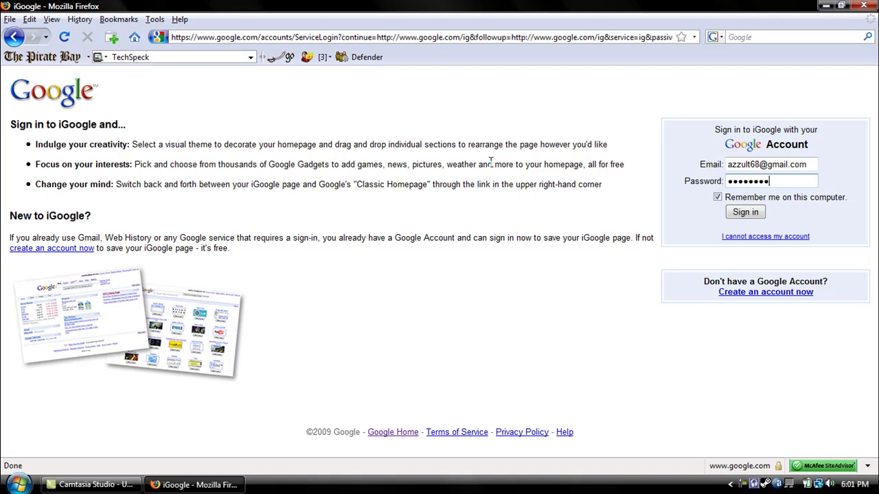
{"action": "key", "text": "Return"}
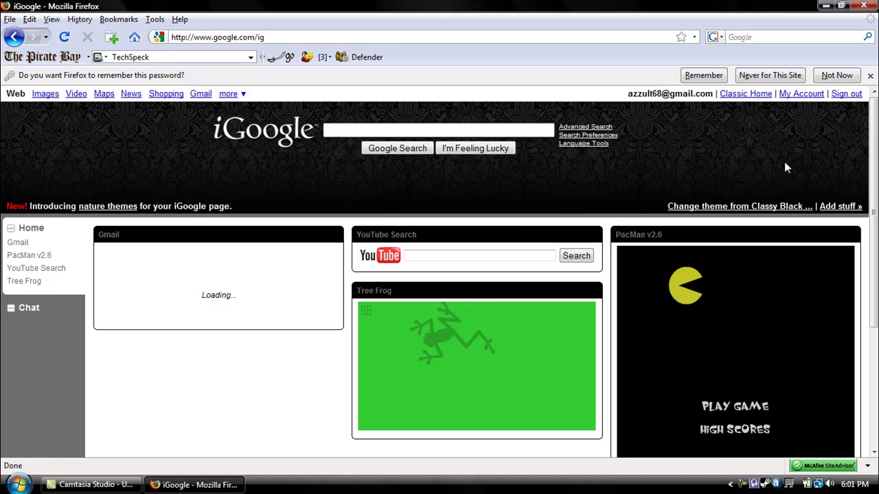
Dismiss Firefox's offer to remember the password
{"action": "left_click", "coordinate": [871, 76]}
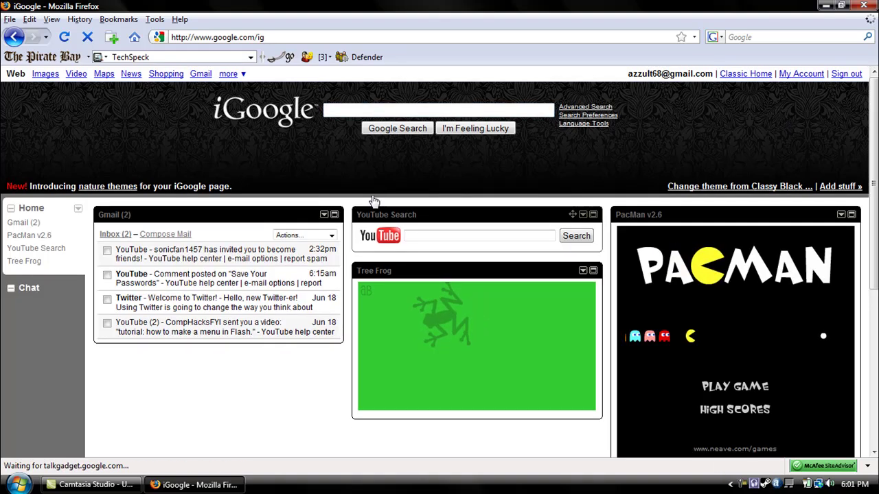
{"action": "scroll", "coordinate": [307, 144], "scroll_direction": "down", "scroll_amount": 5}
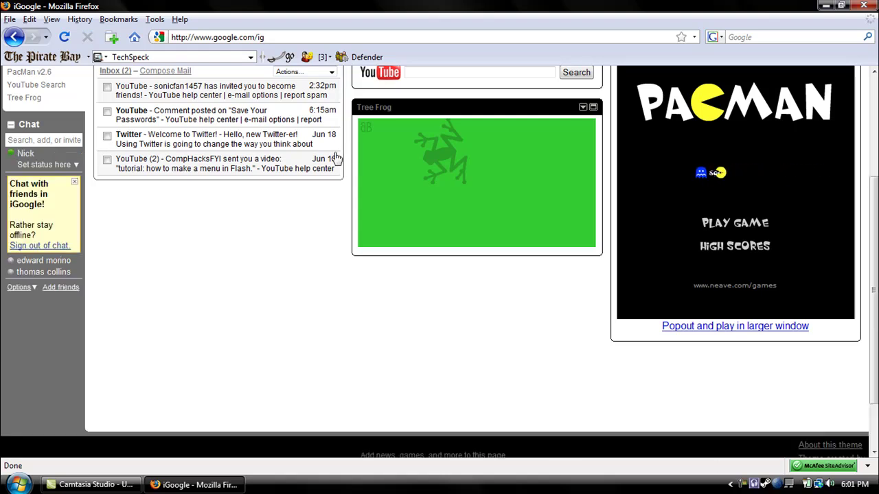
{"action": "scroll", "coordinate": [406, 234], "scroll_direction": "up", "scroll_amount": 5}
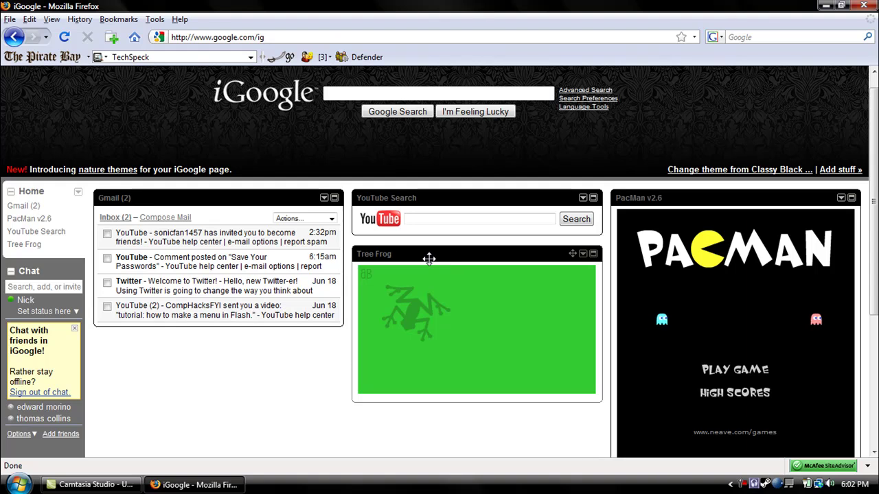
Move the Tree Frog gadget beneath YouTube Search in the middle column
{"action": "left_click_drag", "start_coordinate": [457, 260], "coordinate": [142, 360]}
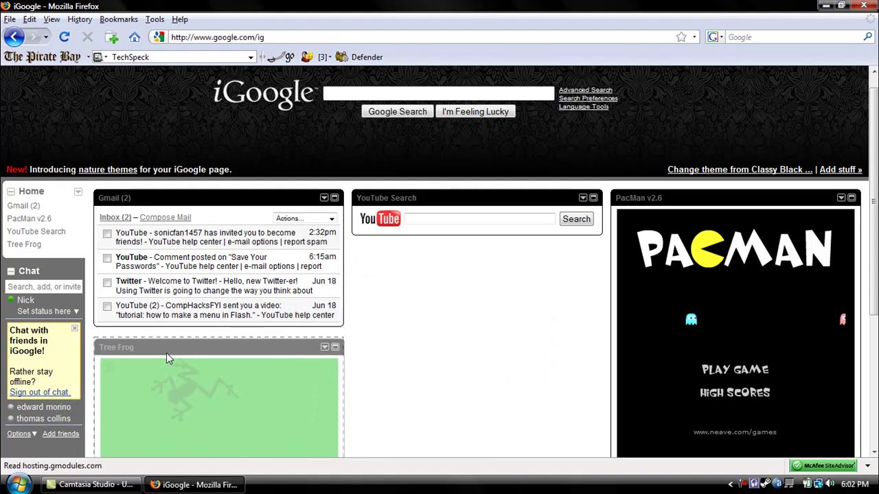
{"action": "left_click_drag", "start_coordinate": [142, 360], "coordinate": [448, 278]}
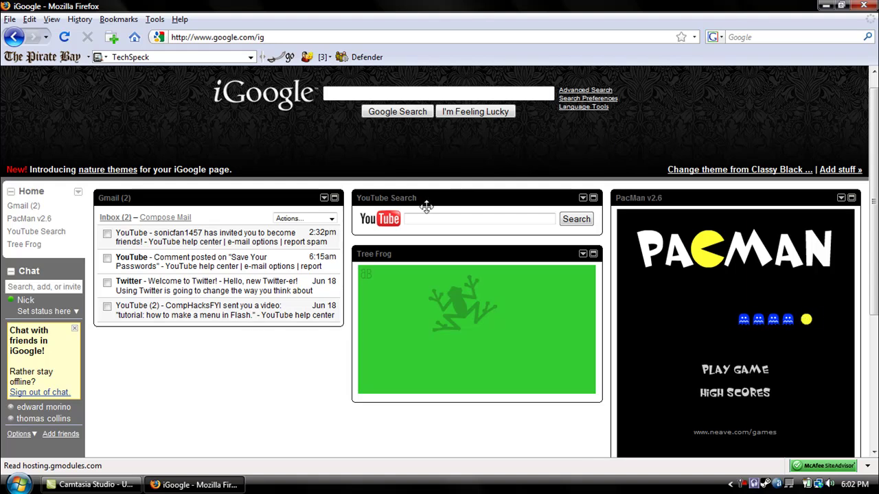
{"action": "scroll", "coordinate": [198, 374], "scroll_direction": "down", "scroll_amount": 2}
{"action": "scroll", "coordinate": [198, 374], "scroll_direction": "down", "scroll_amount": 3}
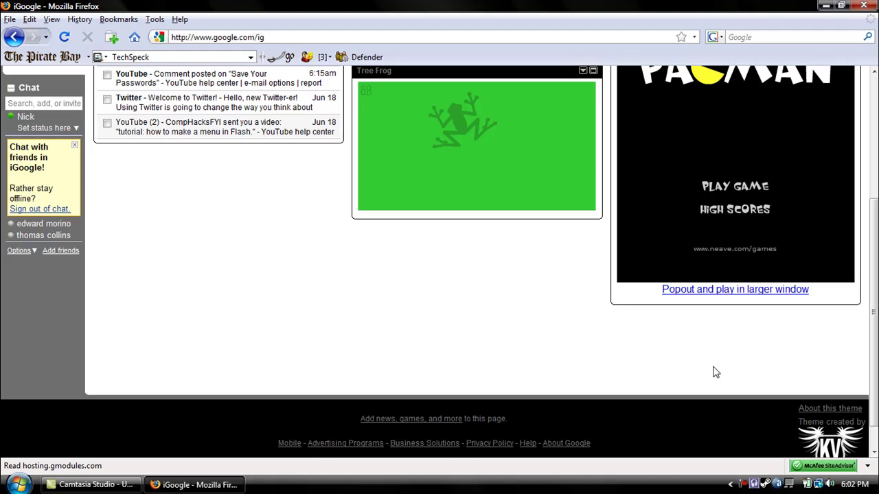
{"action": "scroll", "coordinate": [670, 378], "scroll_direction": "down", "scroll_amount": 1}
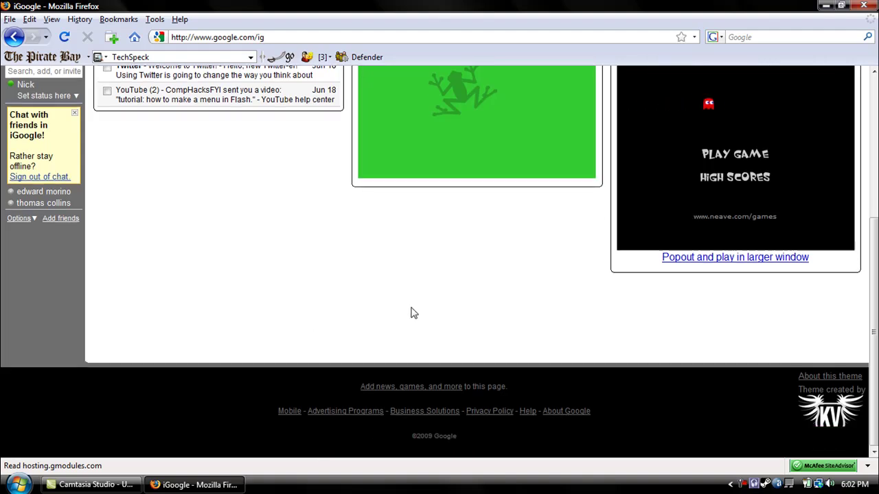
{"action": "scroll", "coordinate": [412, 312], "scroll_direction": "up", "scroll_amount": 6}
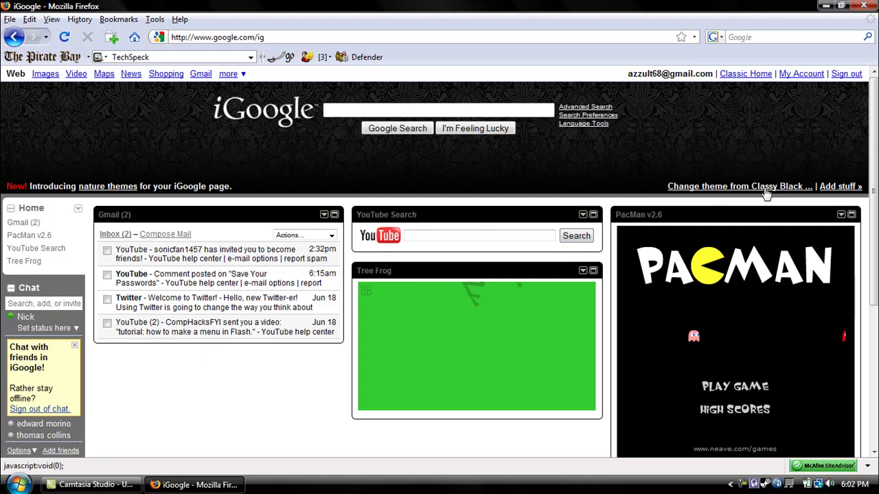
Browse the gadget directory to find the Hangman word game
{"action": "left_click", "coordinate": [839, 186]}
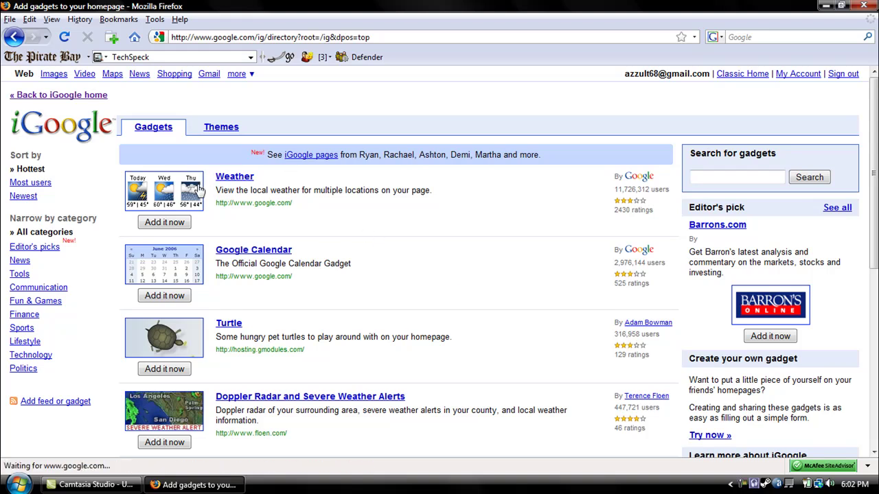
{"action": "scroll", "coordinate": [252, 229], "scroll_direction": "down", "scroll_amount": 4}
{"action": "scroll", "coordinate": [268, 279], "scroll_direction": "down", "scroll_amount": 4}
{"action": "scroll", "coordinate": [249, 351], "scroll_direction": "down", "scroll_amount": 2}
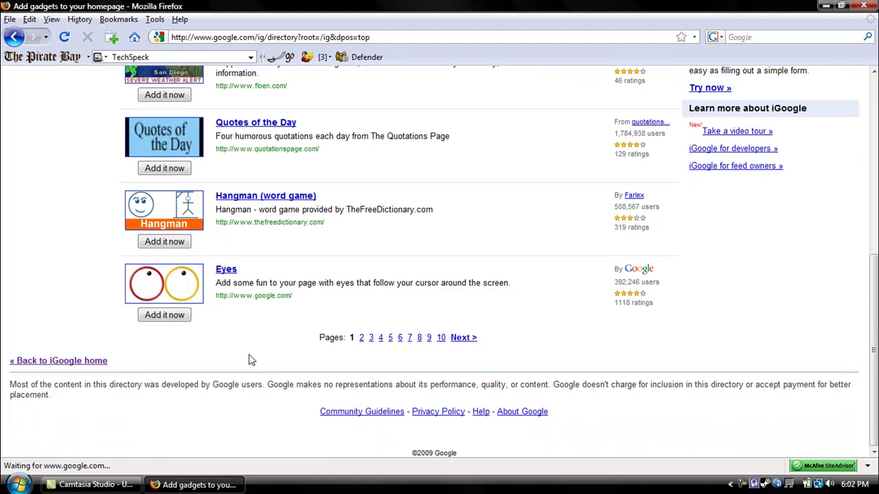
{"action": "scroll", "coordinate": [249, 344], "scroll_direction": "up", "scroll_amount": 6}
{"action": "scroll", "coordinate": [220, 275], "scroll_direction": "up", "scroll_amount": 4}
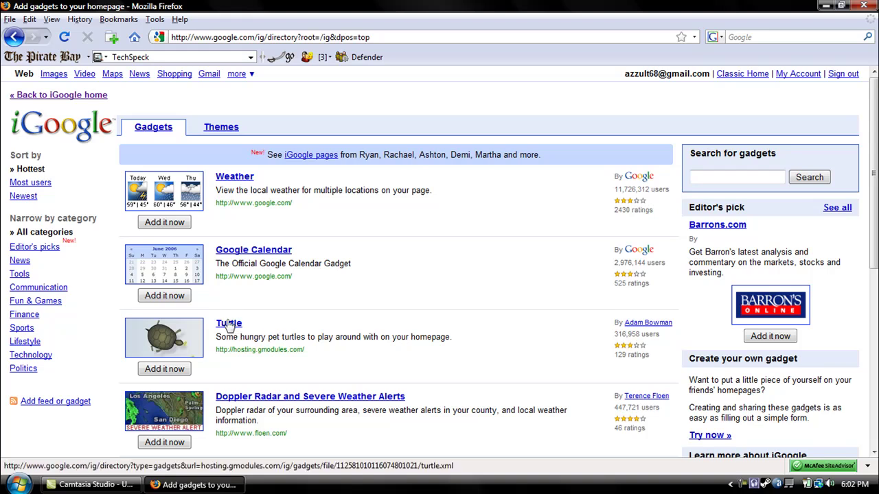
{"action": "scroll", "coordinate": [251, 317], "scroll_direction": "down", "scroll_amount": 2}
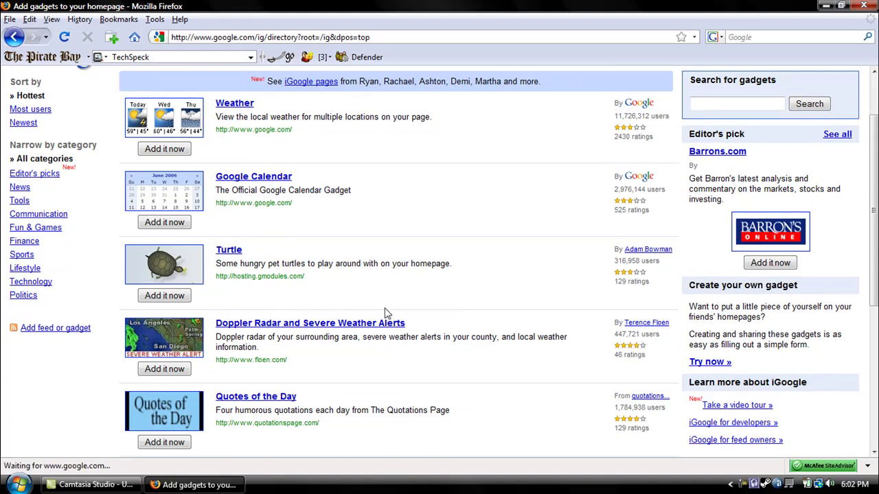
{"action": "scroll", "coordinate": [452, 297], "scroll_direction": "down", "scroll_amount": 5}
{"action": "scroll", "coordinate": [412, 248], "scroll_direction": "up", "scroll_amount": 7}
{"action": "scroll", "coordinate": [357, 234], "scroll_direction": "down", "scroll_amount": 6}
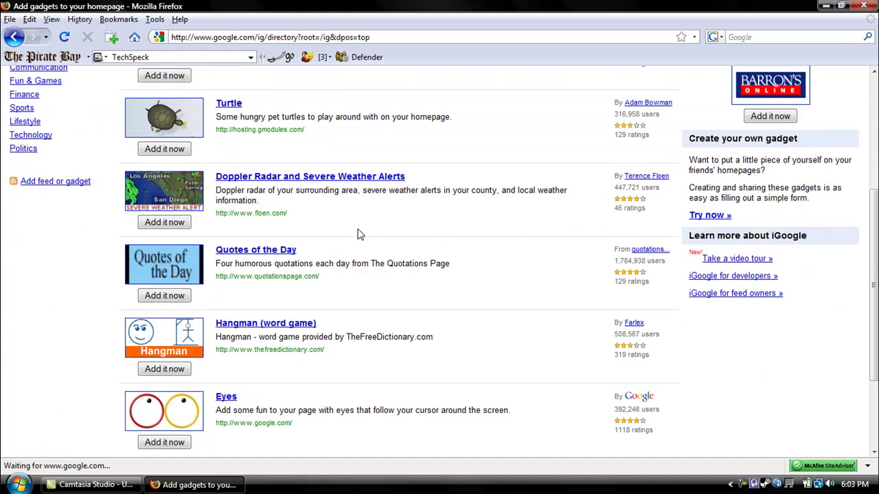
{"action": "scroll", "coordinate": [364, 248], "scroll_direction": "down", "scroll_amount": 4}
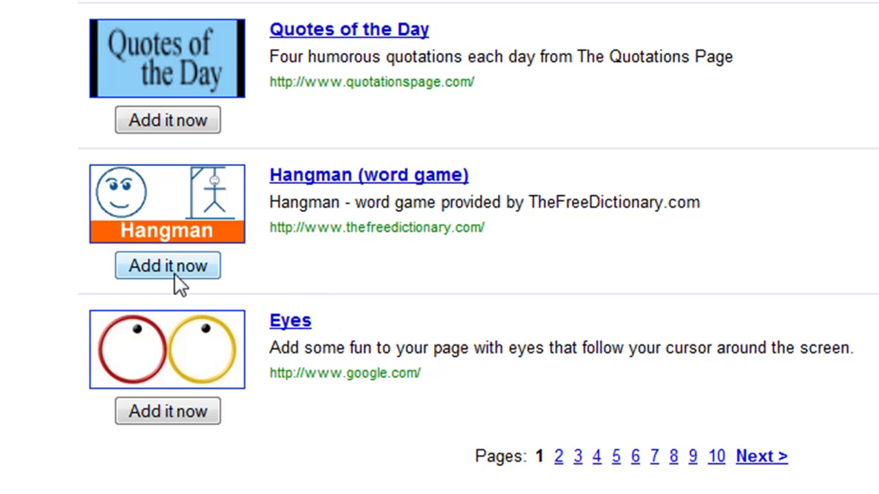
Add Hangman (word game) and return to the iGoogle homepage
{"action": "left_click", "coordinate": [172, 268]}
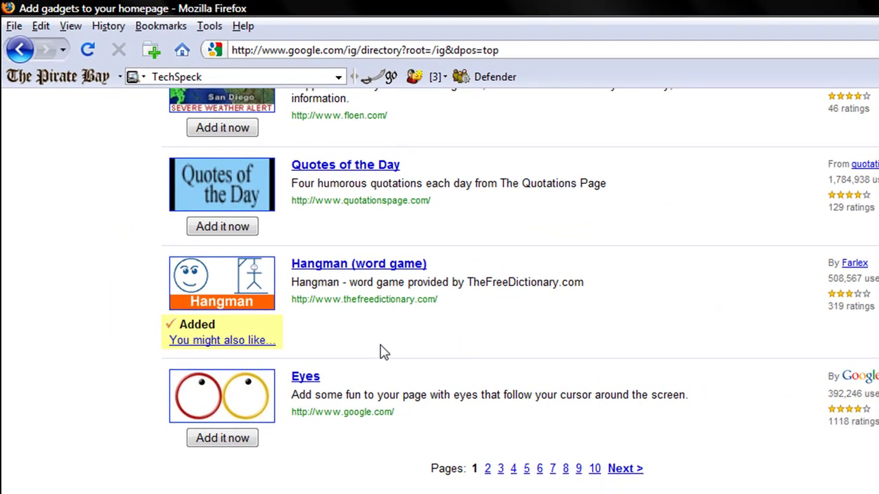
{"action": "scroll", "coordinate": [384, 350], "scroll_direction": "up", "scroll_amount": 6}
{"action": "scroll", "coordinate": [412, 350], "scroll_direction": "up", "scroll_amount": 5}
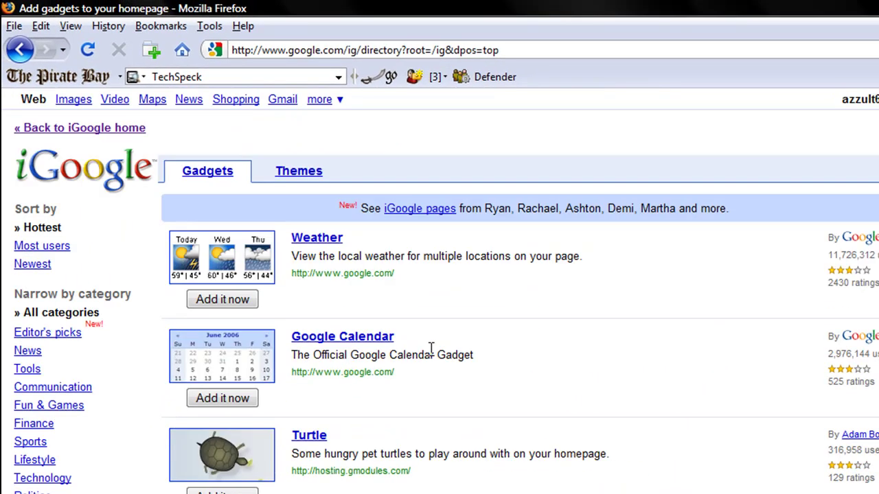
{"action": "left_click", "coordinate": [48, 129]}
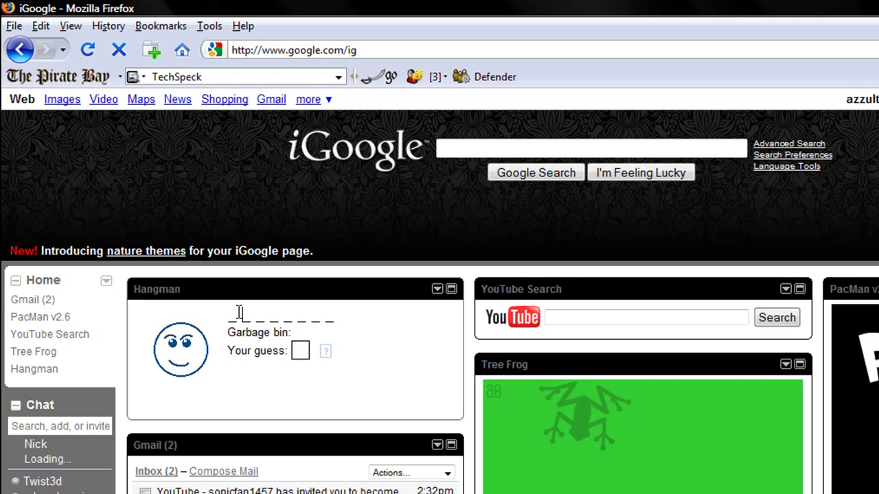
Play Hangman guessing L, G, D, S, U, Q, B, F, I, O until losing on DILATION
{"action": "key", "text": "l"}
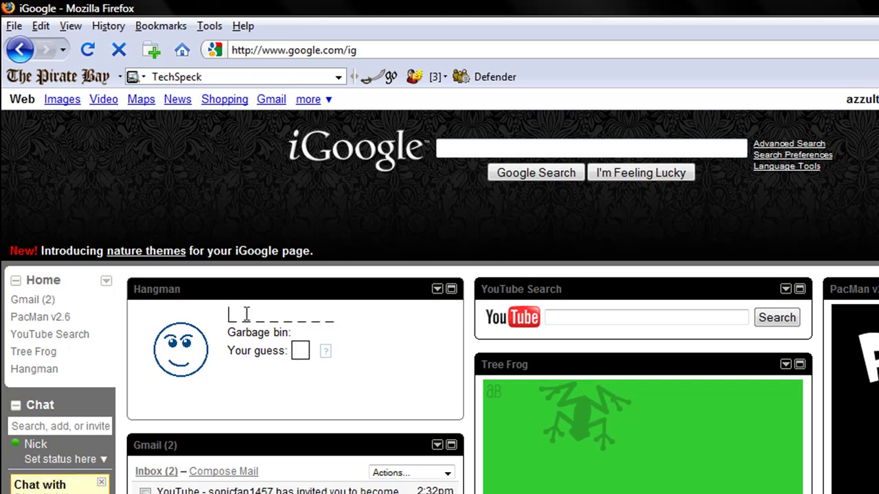
{"action": "type", "text": "G"}
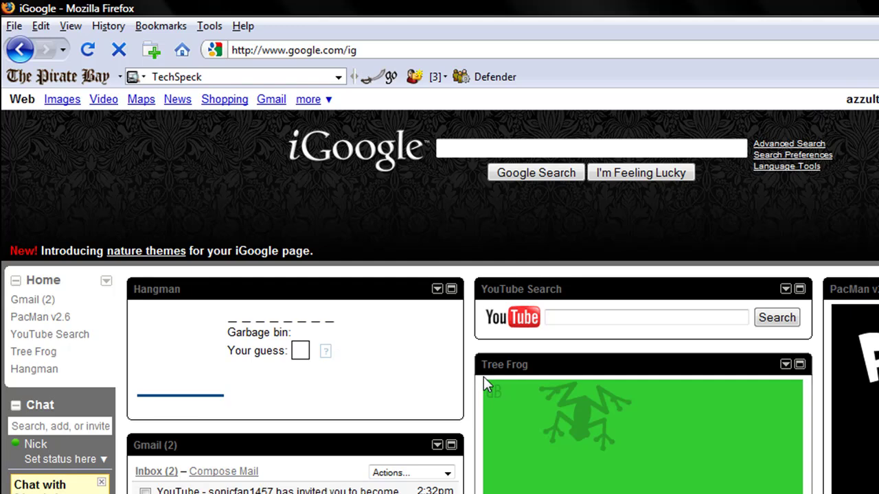
{"action": "type", "text": "D"}
{"action": "type", "text": "S"}
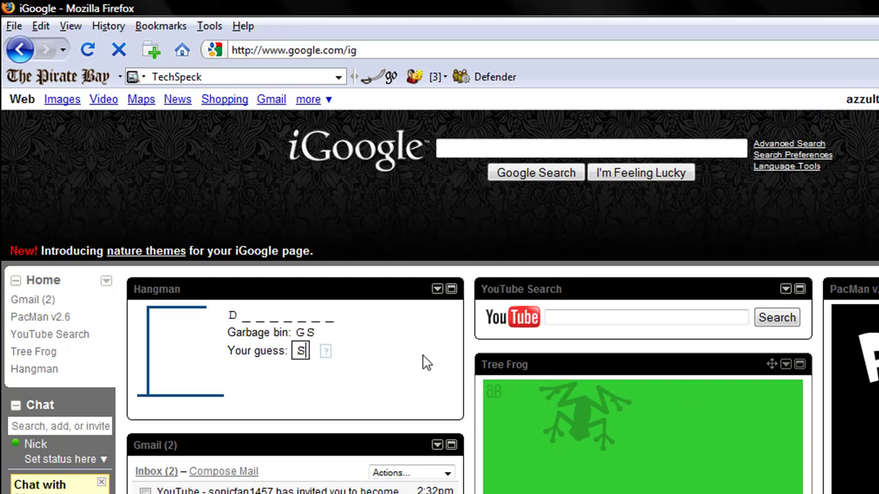
{"action": "type", "text": "U"}
{"action": "type", "text": "Q"}
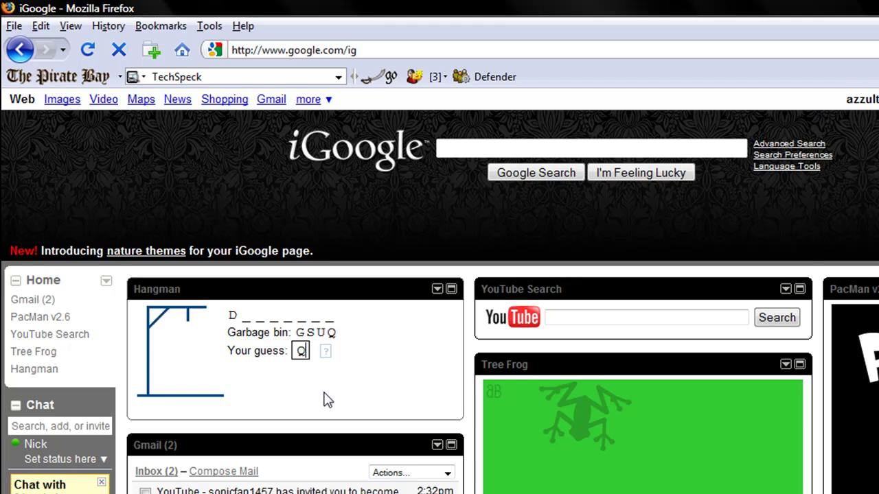
{"action": "type", "text": "B"}
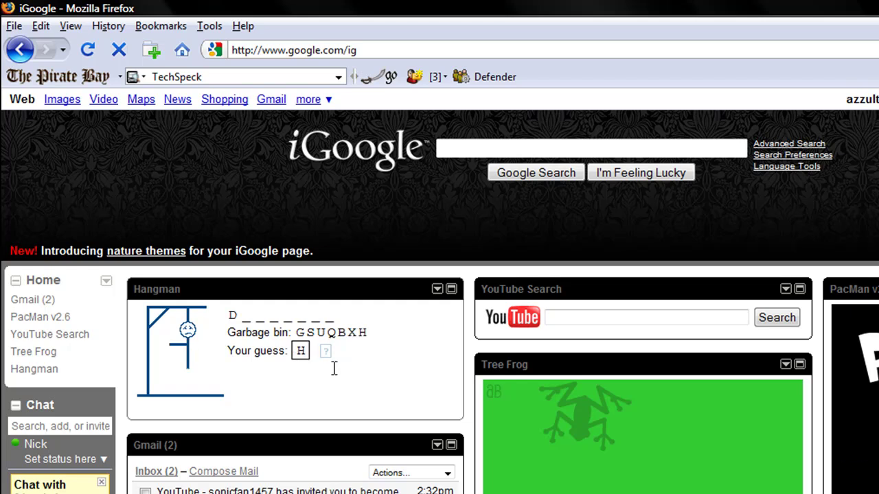
{"action": "type", "text": "FIO"}
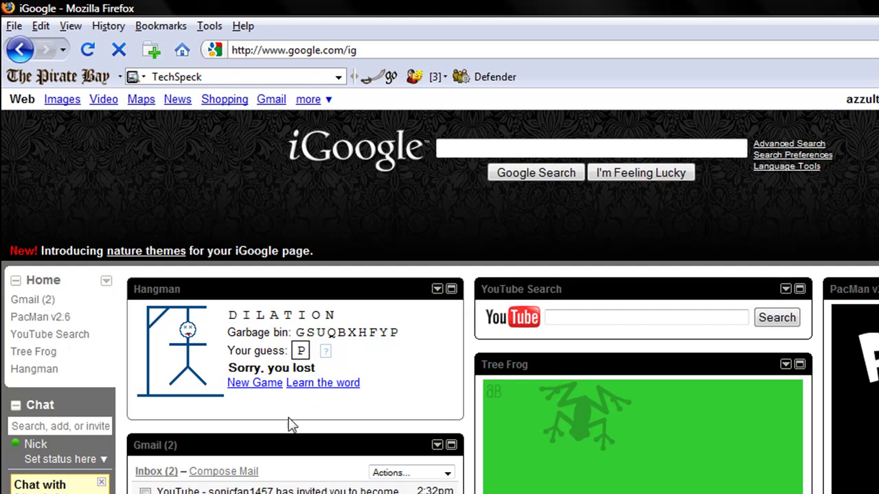
Drag the Hangman gadget below Gmail in the first column
{"action": "mouse_move", "coordinate": [276, 289]}
{"action": "mouse_move", "coordinate": [277, 294]}
{"action": "left_mouse_down"}
{"action": "mouse_move", "coordinate": [289, 489]}
{"action": "mouse_move", "coordinate": [243, 487]}
{"action": "left_mouse_up"}
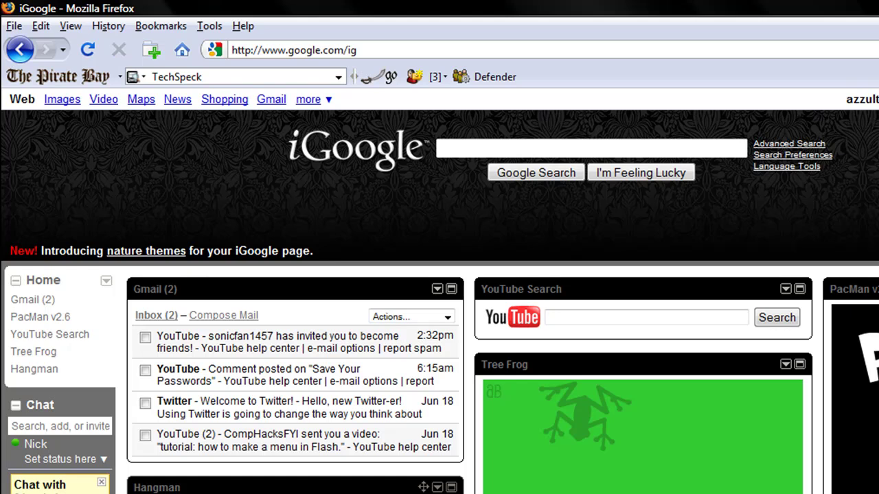
{"action": "scroll", "coordinate": [188, 251], "scroll_direction": "down", "scroll_amount": 3}
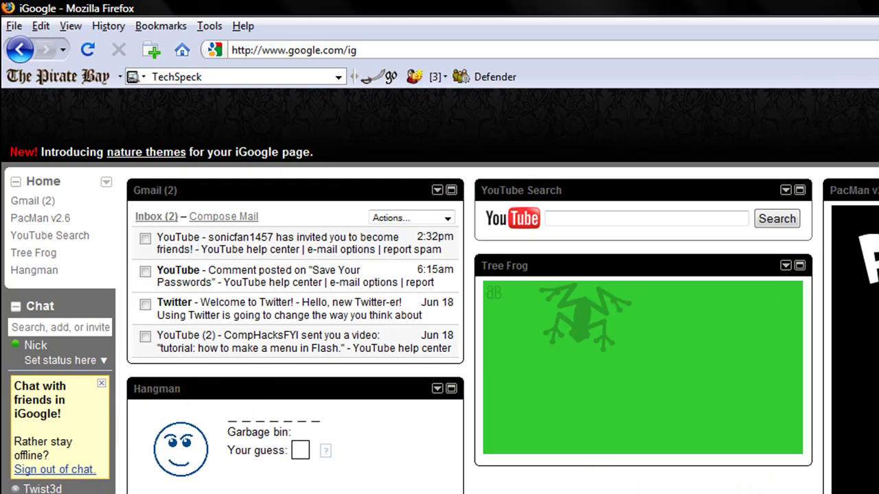
{"action": "scroll", "coordinate": [141, 264], "scroll_direction": "up", "scroll_amount": 3}
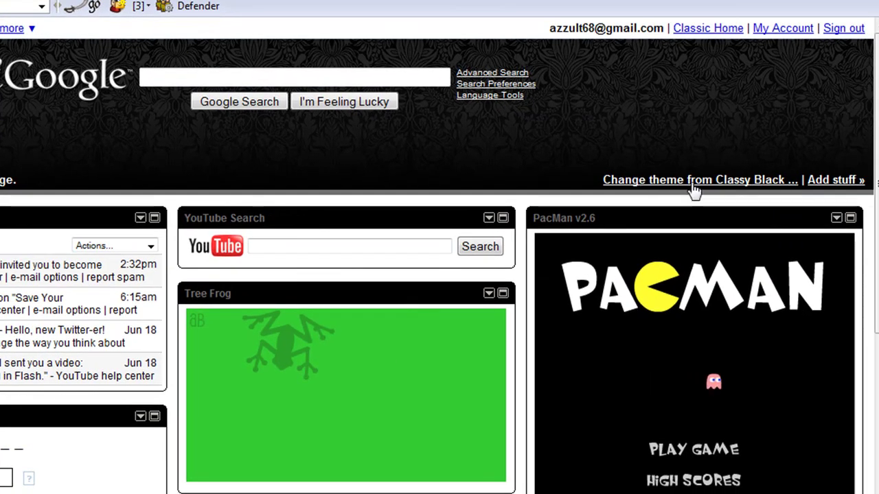
In the theme gallery, try Animated Nemo, then apply Spring Flowers instead
{"action": "left_click", "coordinate": [721, 184]}
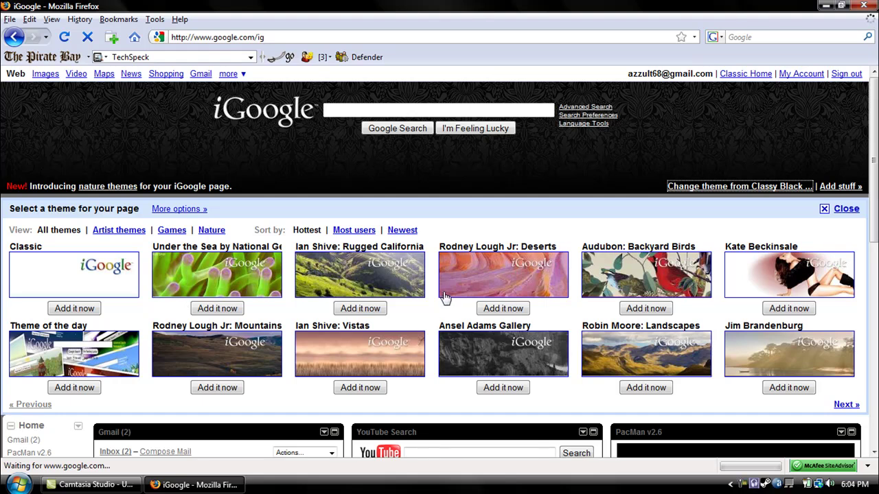
{"action": "scroll", "coordinate": [454, 316], "scroll_direction": "down", "scroll_amount": 1}
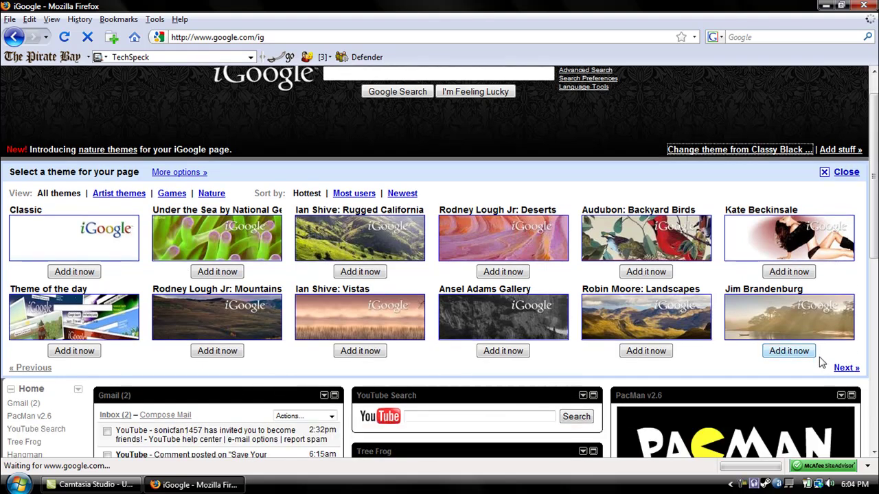
{"action": "left_click", "coordinate": [842, 369]}
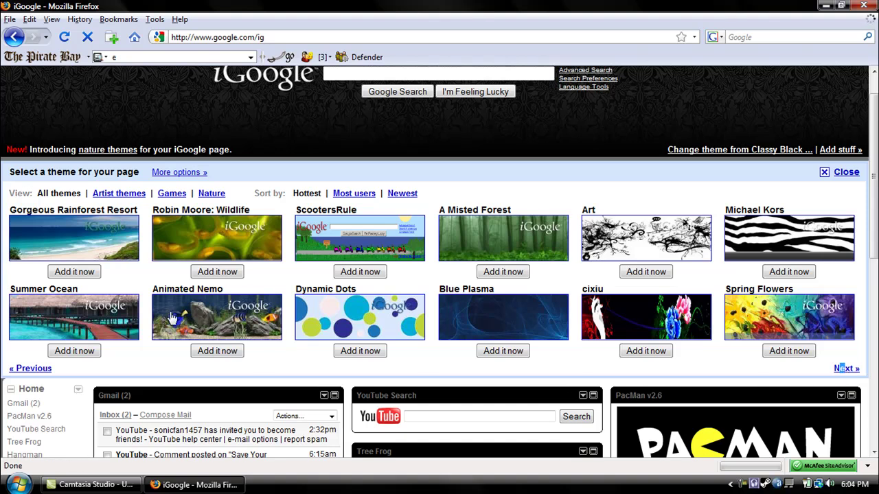
{"action": "left_click", "coordinate": [213, 353]}
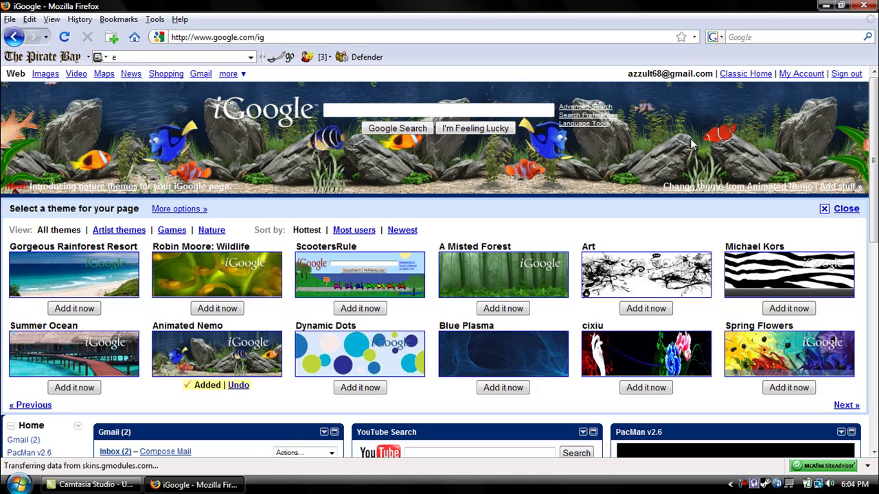
{"action": "left_click", "coordinate": [783, 388]}
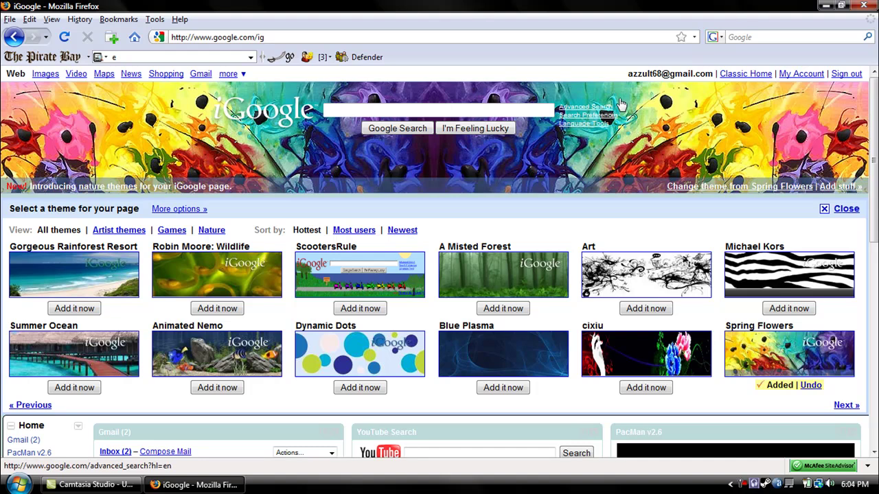
{"action": "scroll", "coordinate": [624, 274], "scroll_direction": "down", "scroll_amount": 5}
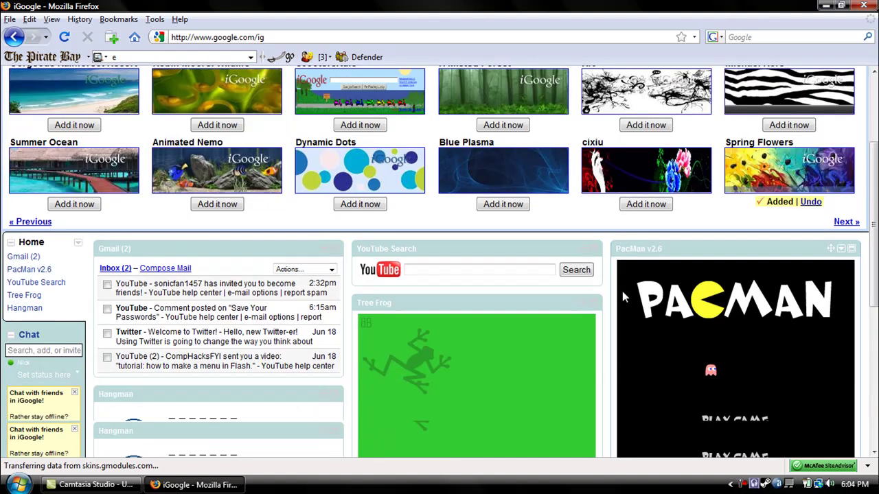
{"action": "scroll", "coordinate": [622, 291], "scroll_direction": "up", "scroll_amount": 5}
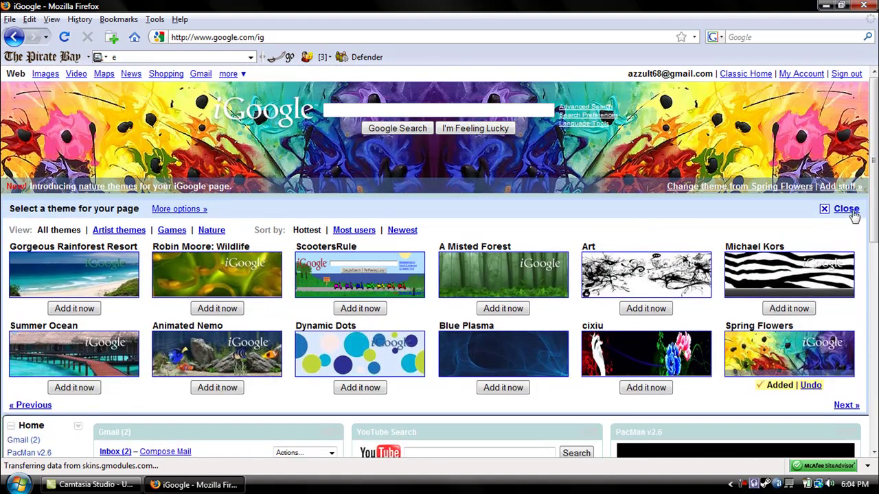
Close the theme gallery on the Spring Flowers page
{"action": "left_click", "coordinate": [846, 209]}
{"action": "scroll", "coordinate": [598, 289], "scroll_direction": "down", "scroll_amount": 2}
{"action": "scroll", "coordinate": [577, 310], "scroll_direction": "down", "scroll_amount": 5}
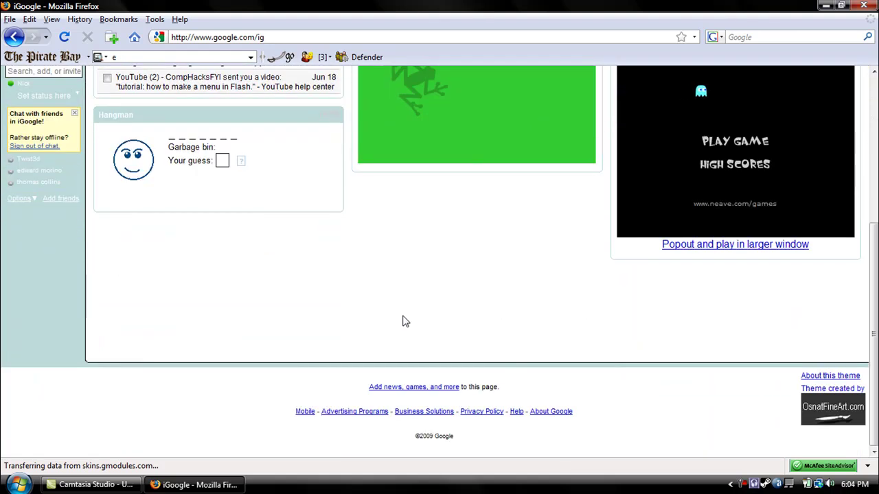
{"action": "scroll", "coordinate": [405, 321], "scroll_direction": "up", "scroll_amount": 1}
{"action": "scroll", "coordinate": [426, 322], "scroll_direction": "up", "scroll_amount": 1}
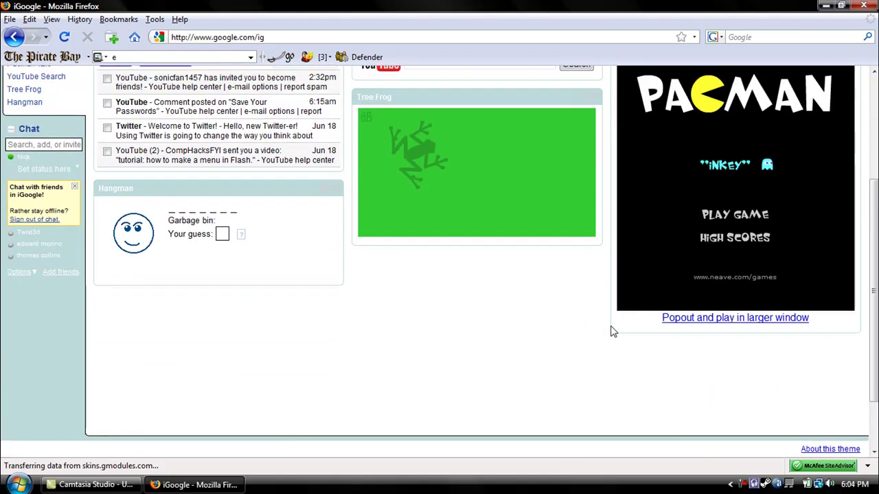
{"action": "scroll", "coordinate": [611, 330], "scroll_direction": "up", "scroll_amount": 1}
{"action": "scroll", "coordinate": [611, 329], "scroll_direction": "up", "scroll_amount": 3}
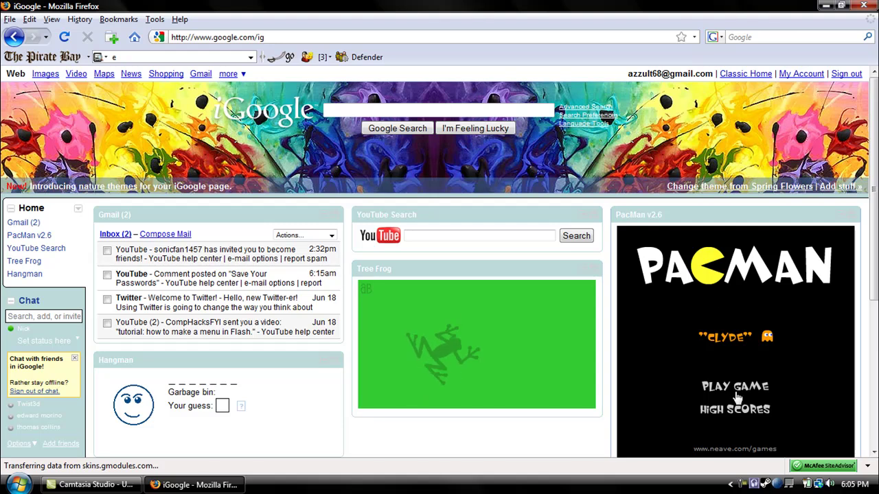
Review the whole page by scrolling down through the gadgets and back to the top
{"action": "scroll", "coordinate": [866, 271], "scroll_direction": "down", "scroll_amount": 5}
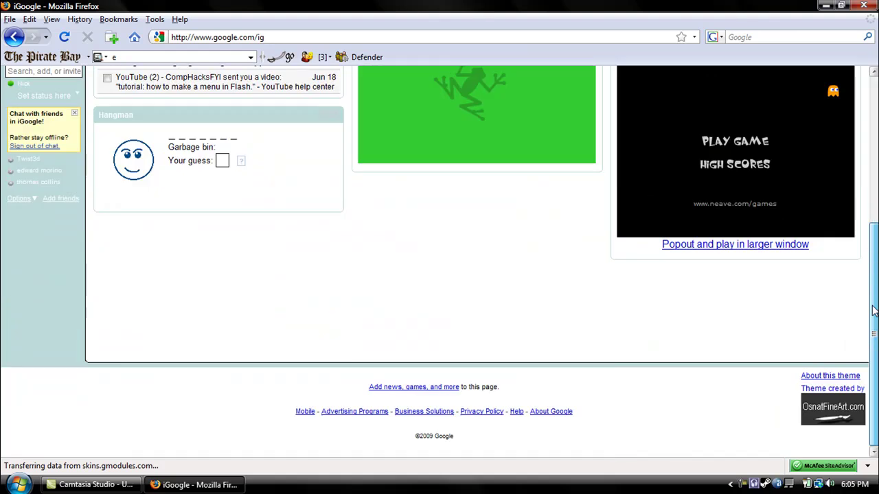
{"action": "left_click_drag", "start_coordinate": [874, 312], "coordinate": [873, 154]}
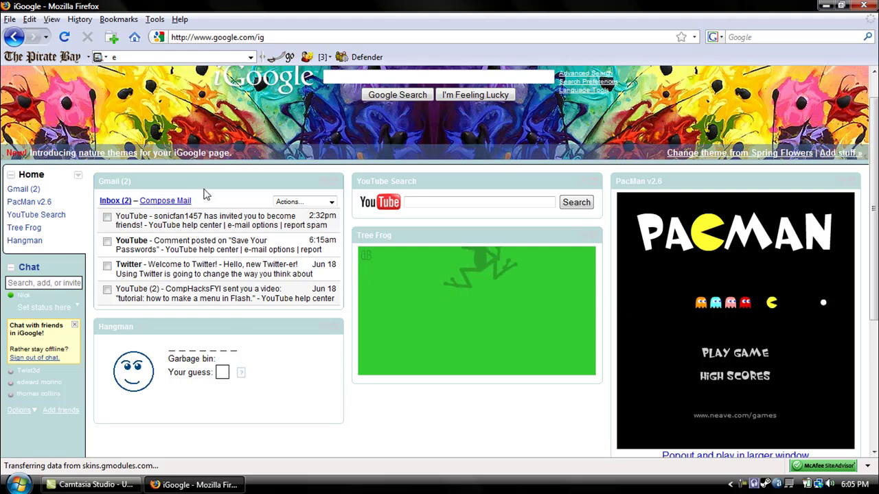
{"action": "scroll", "coordinate": [740, 250], "scroll_direction": "up", "scroll_amount": 1}
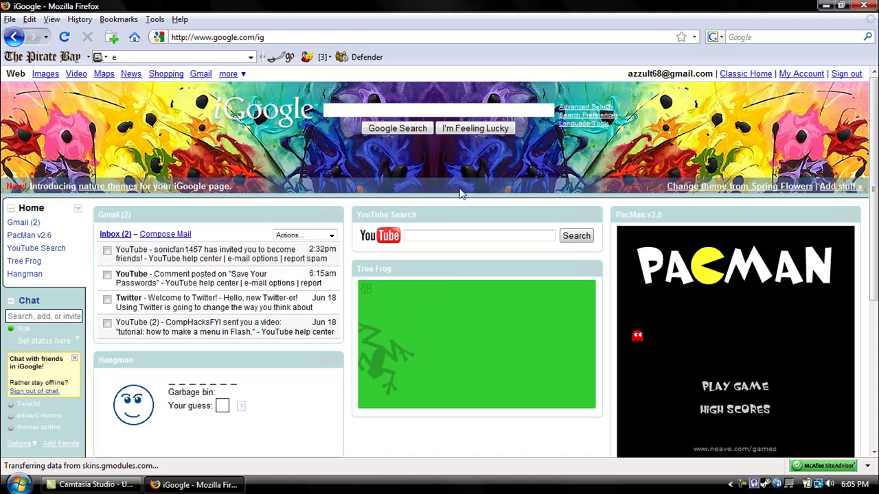
{"action": "left_click_drag", "start_coordinate": [871, 237], "coordinate": [872, 313]}
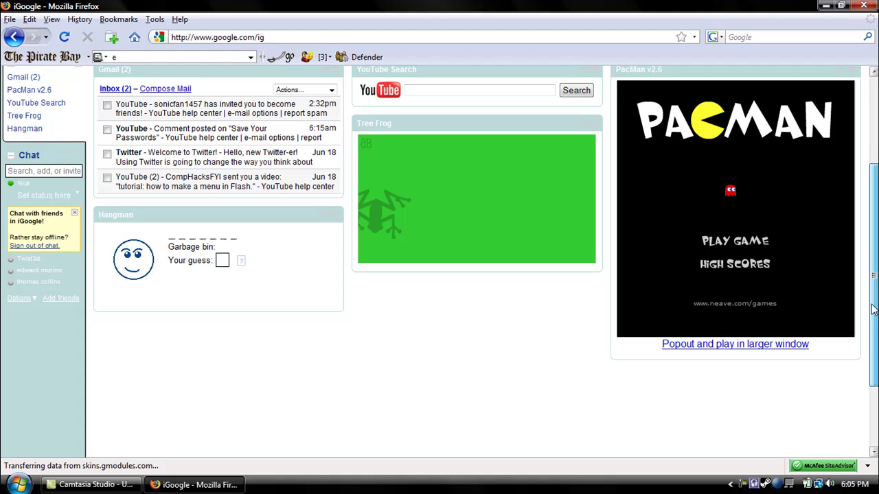
{"action": "scroll", "coordinate": [870, 309], "scroll_direction": "up", "scroll_amount": 5}
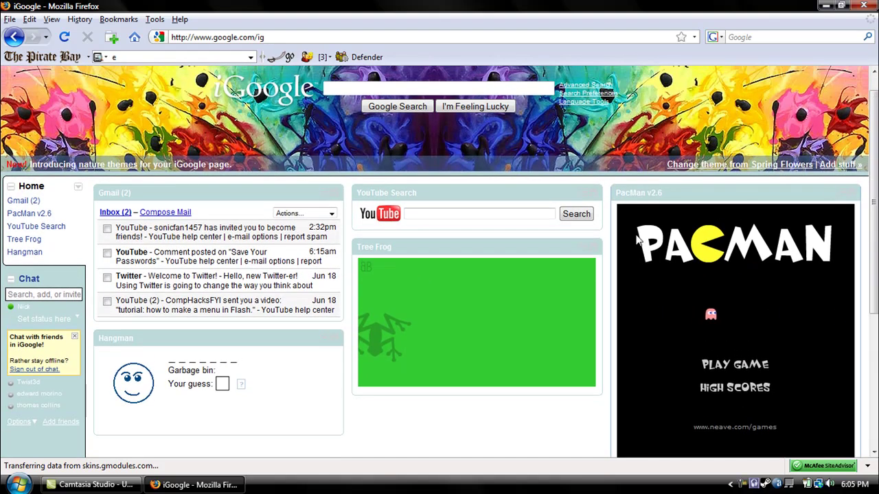